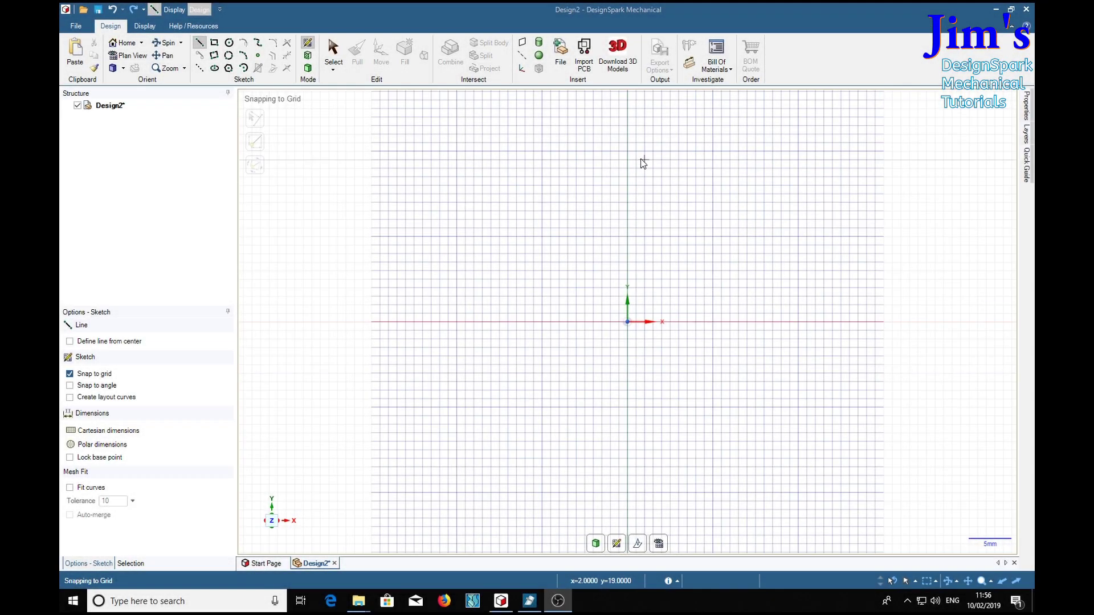
# Draw a vertical line through the origin and set it as the mirror line.
pyautogui.click(627, 152)
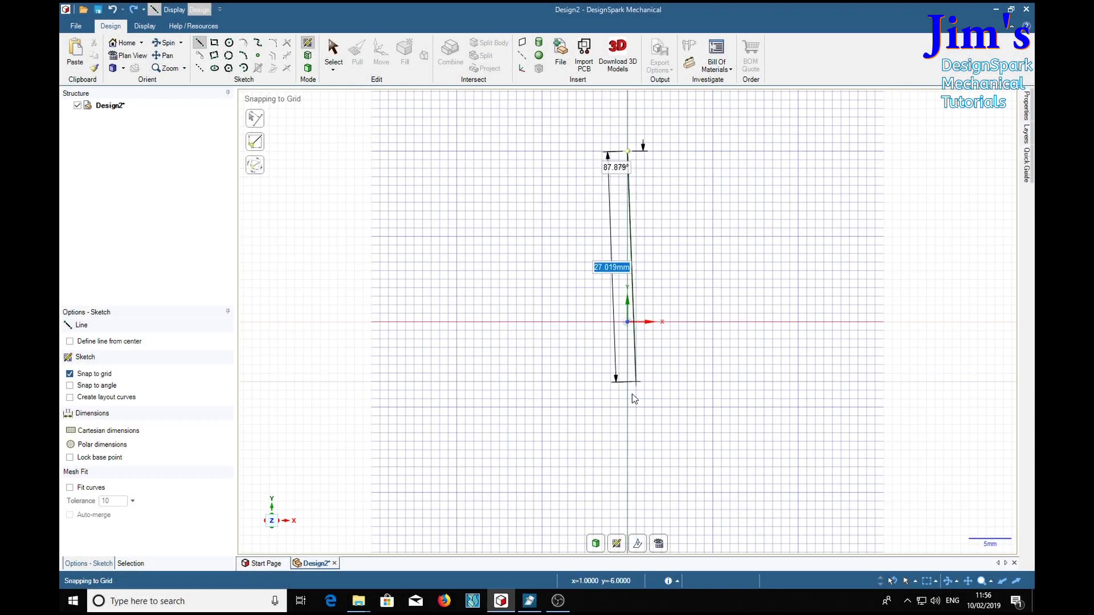
pyautogui.click(627, 492)
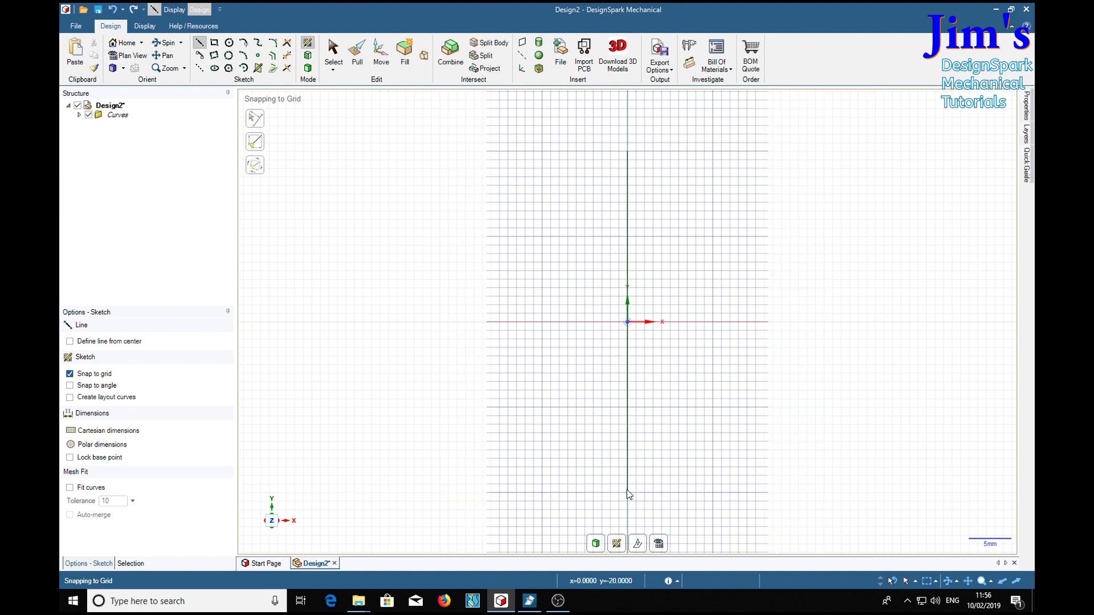
pyautogui.click(628, 184)
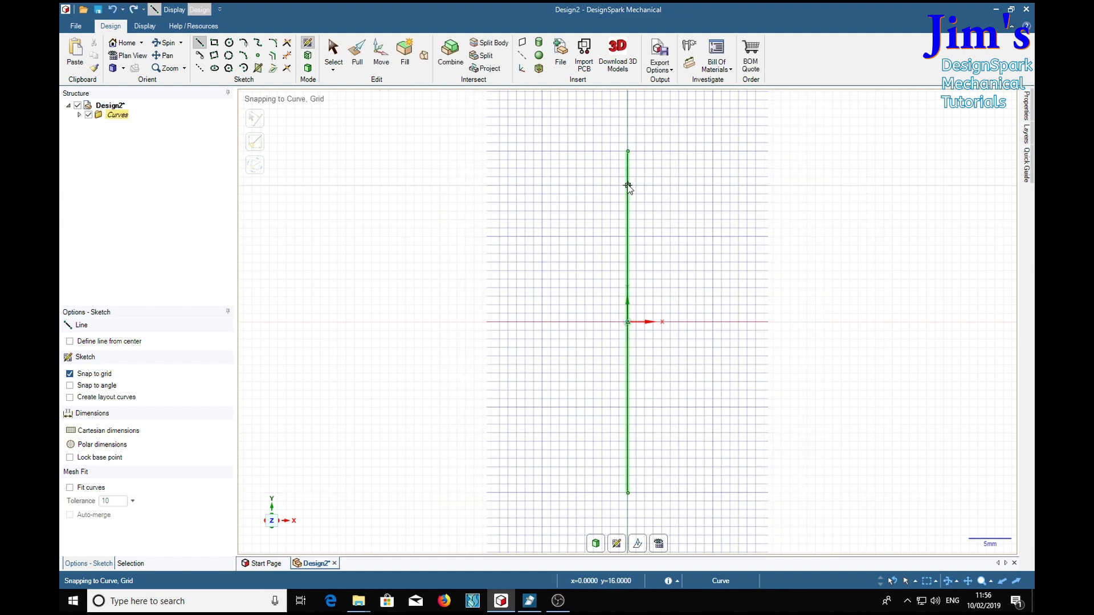
pyautogui.rightClick(628, 184)
pyautogui.click(668, 193)
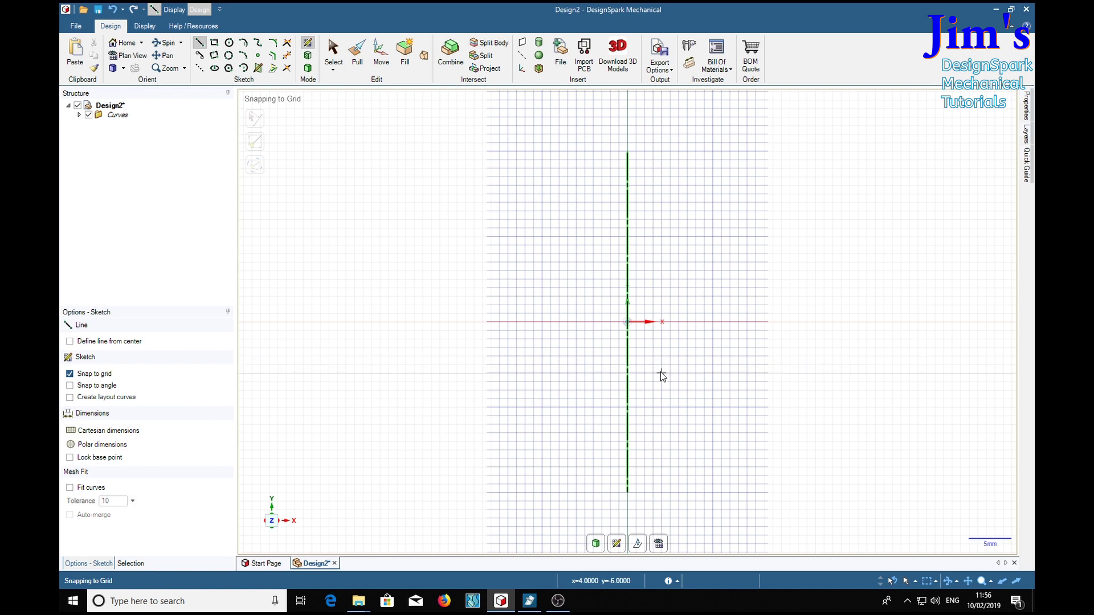
# Sketch the 3 x 20 mm rectangle left of the mirror line.
pyautogui.press('r')
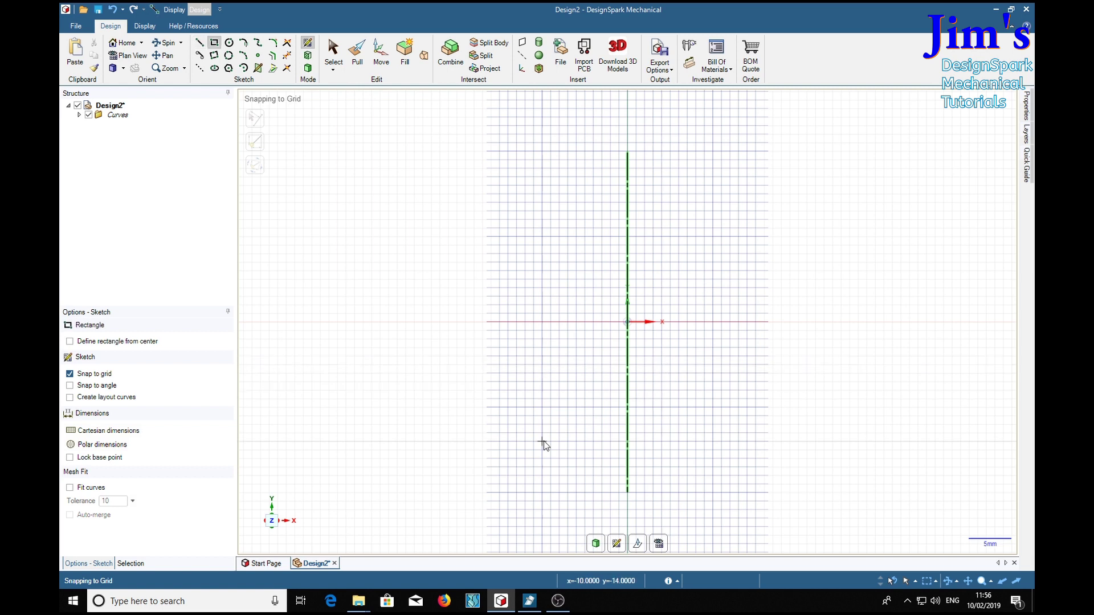
pyautogui.click(542, 407)
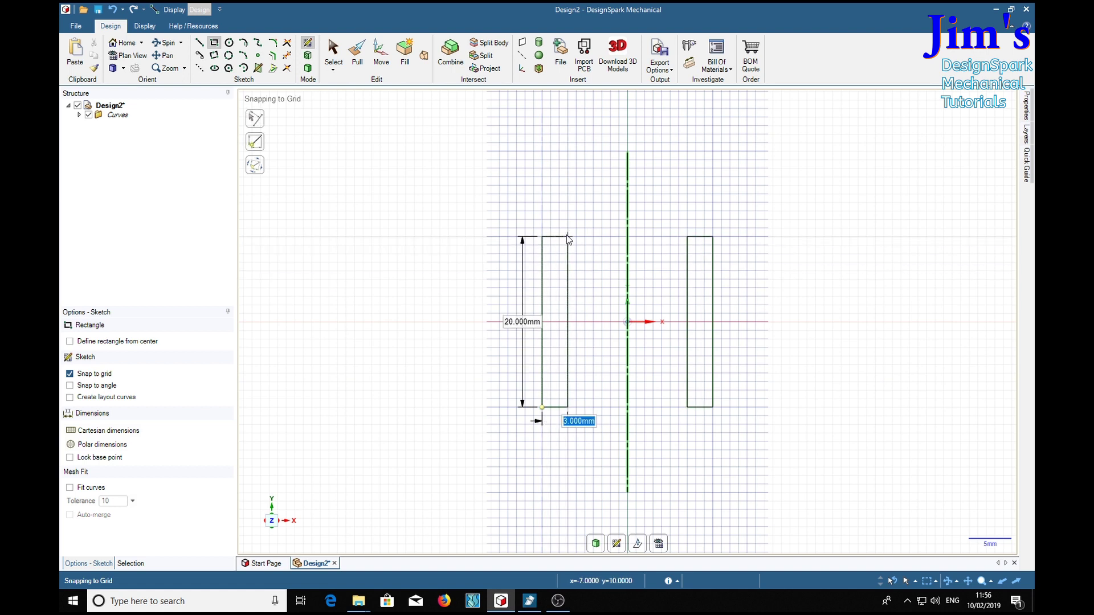
pyautogui.press('Tab')
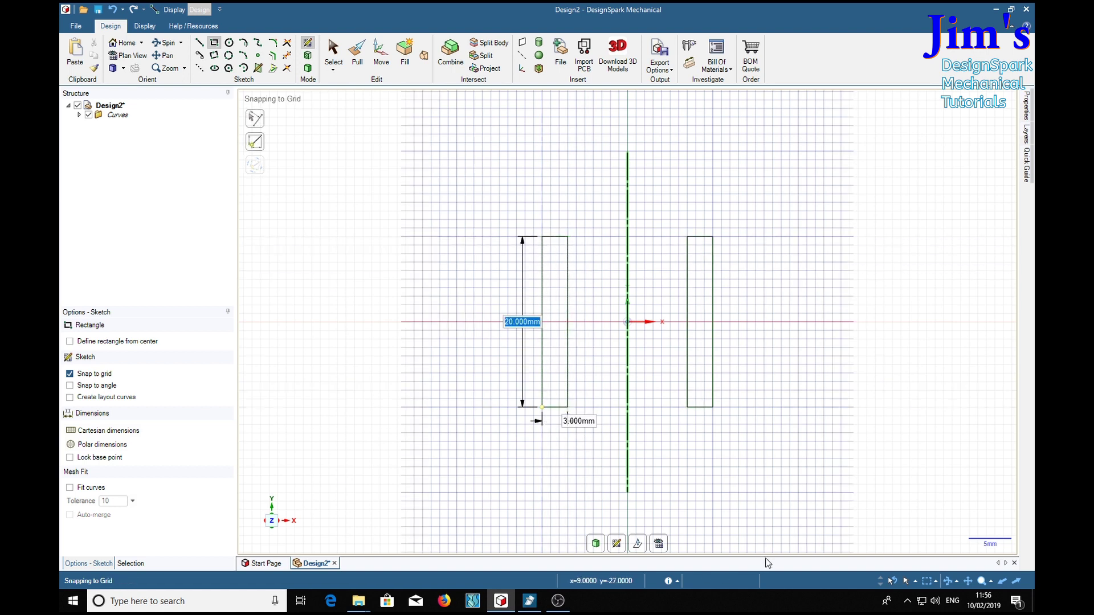
# Exit the sketch and pull the left rectangle face to extrude both rectangles into thick plates.
pyautogui.press('Return')
pyautogui.press('p')
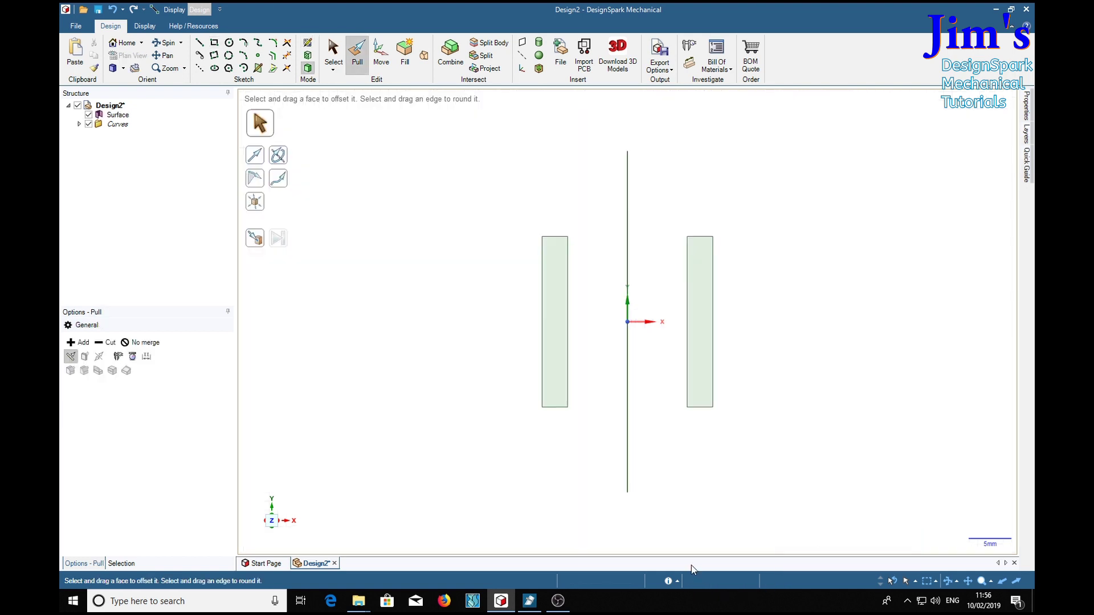
pyautogui.moveTo(746, 501); pyautogui.dragTo(810, 384, button='middle')
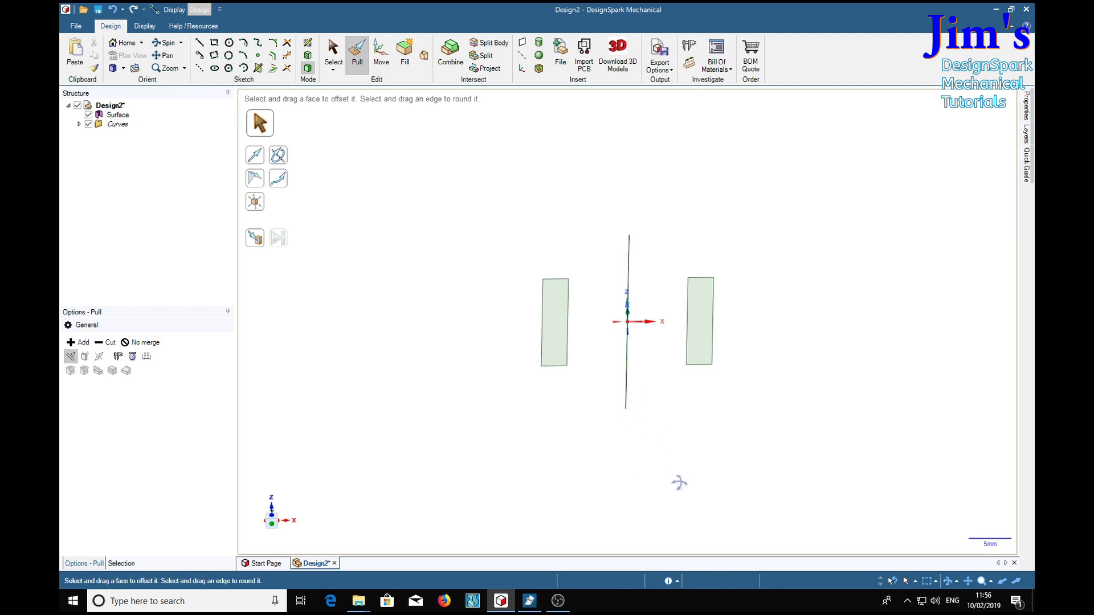
pyautogui.moveTo(679, 481); pyautogui.dragTo(655, 457, button='middle')
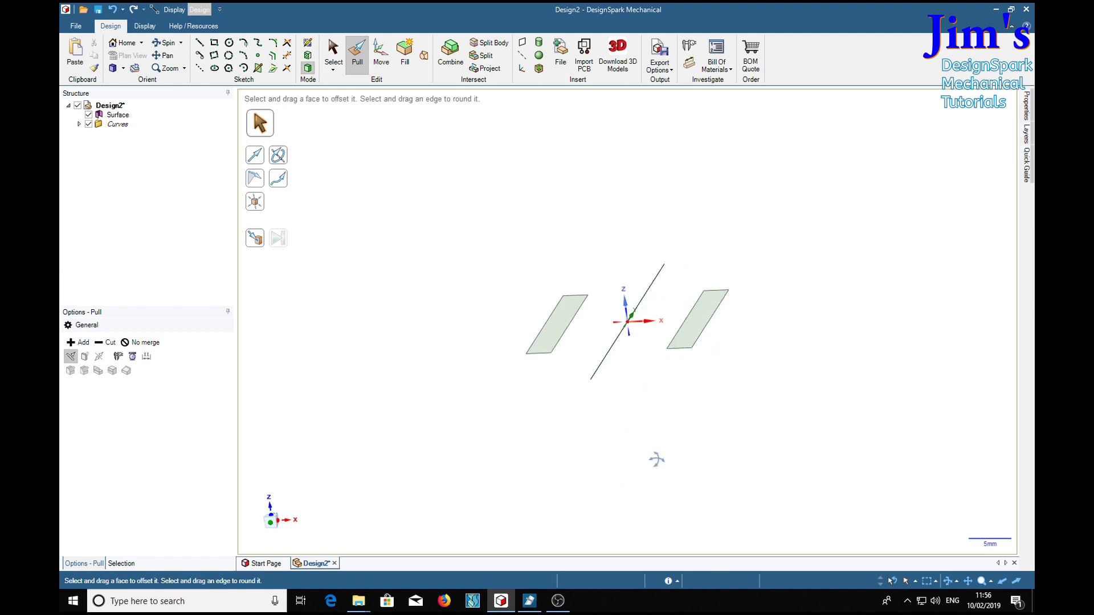
pyautogui.click(561, 324)
pyautogui.moveTo(561, 324); pyautogui.dragTo(547, 297)
pyautogui.press('Escape')
pyautogui.moveTo(472, 452)
pyautogui.mouseDown(button='middle')
pyautogui.moveTo(520, 464)
pyautogui.moveTo(538, 431)
pyautogui.moveTo(495, 451)
pyautogui.moveTo(541, 420)
pyautogui.moveTo(497, 454)
pyautogui.mouseUp(button='middle')
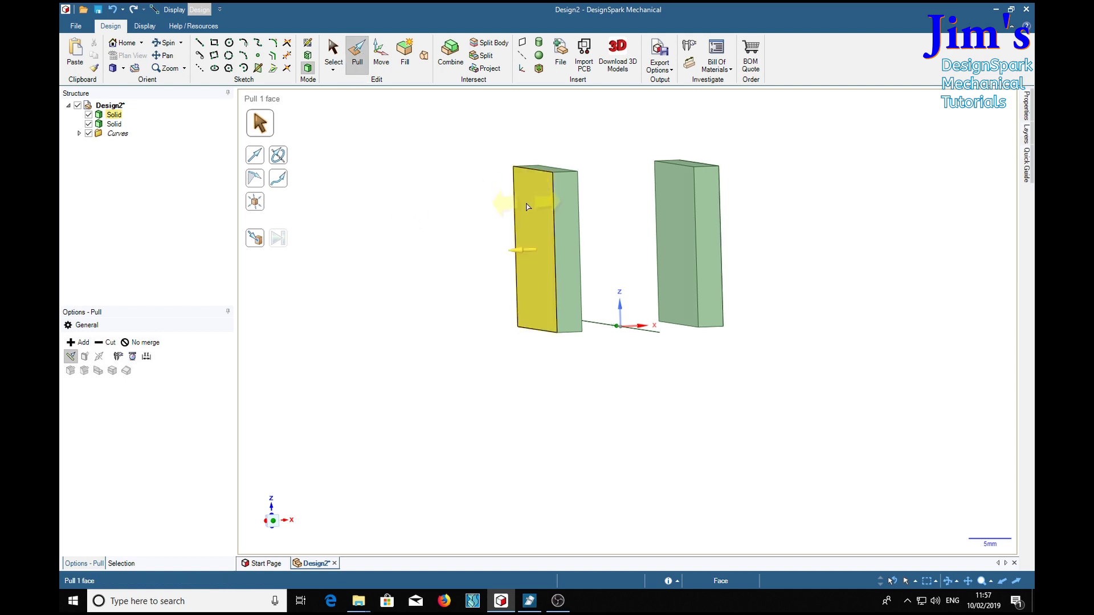
# Round the left plate's front edge loop with a 1 mm radius.
pyautogui.click(553, 253)
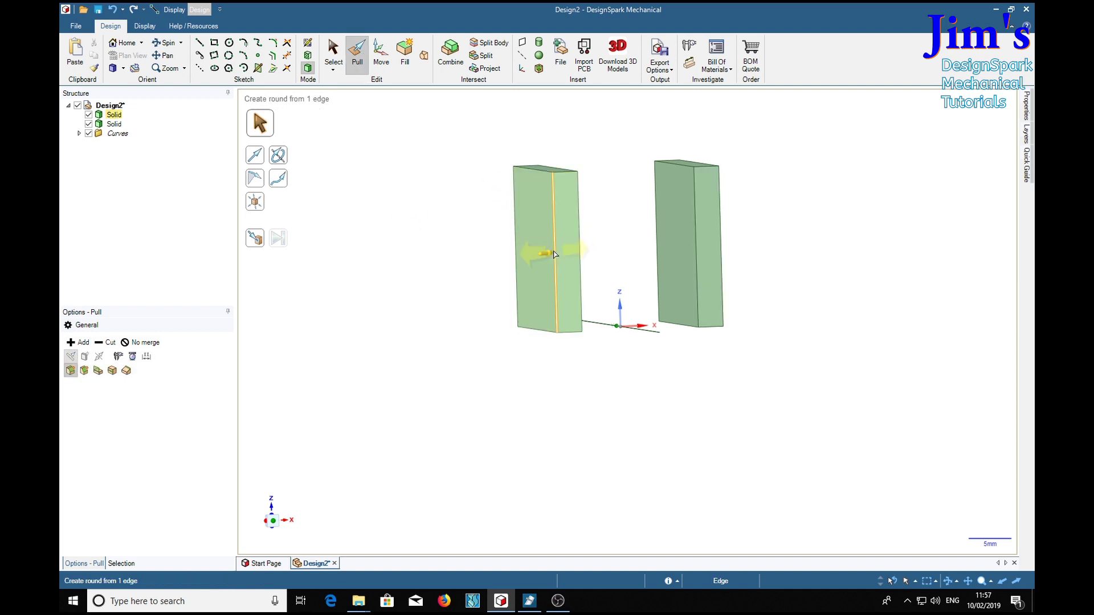
pyautogui.doubleClick(553, 253)
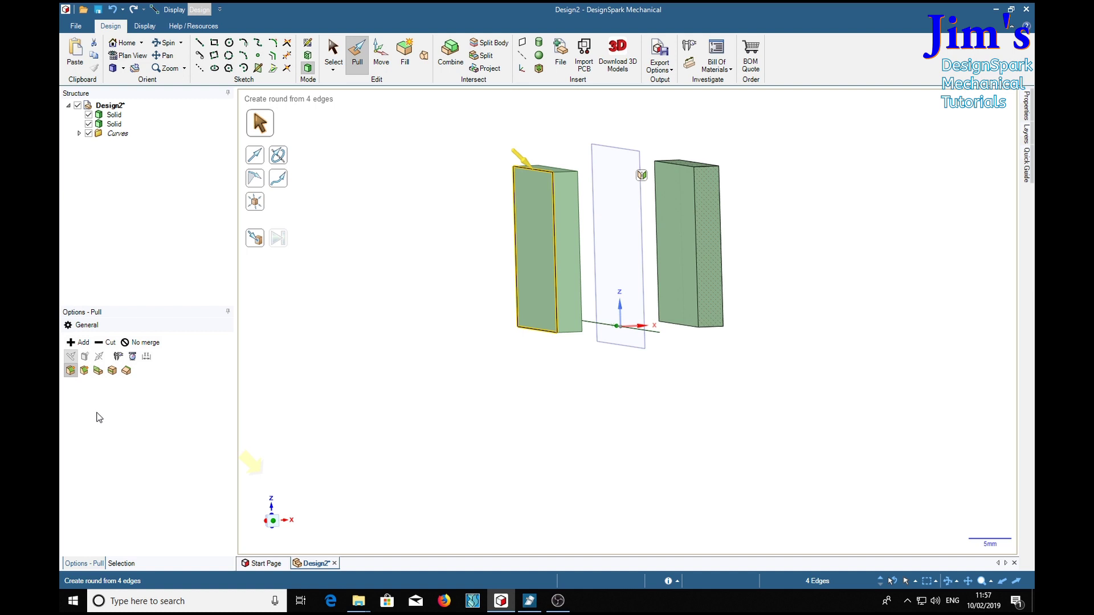
pyautogui.click(70, 371)
pyautogui.write('1')
pyautogui.press('Return')
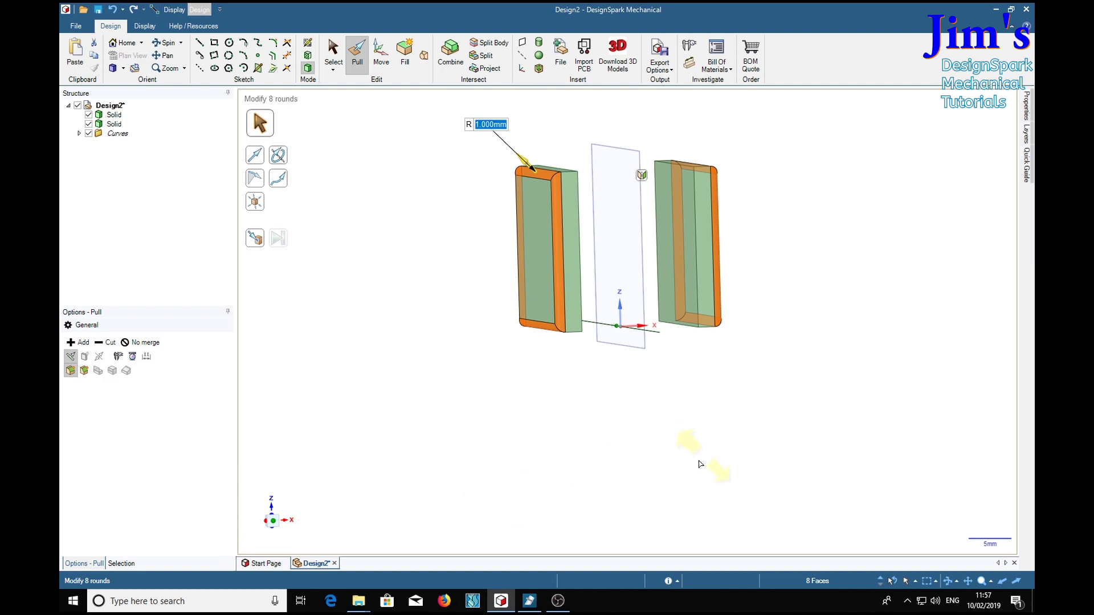
# Round the remaining four-edge loop on both plates and inspect the rounds.
pyautogui.moveTo(704, 465); pyautogui.dragTo(666, 469, button='middle')
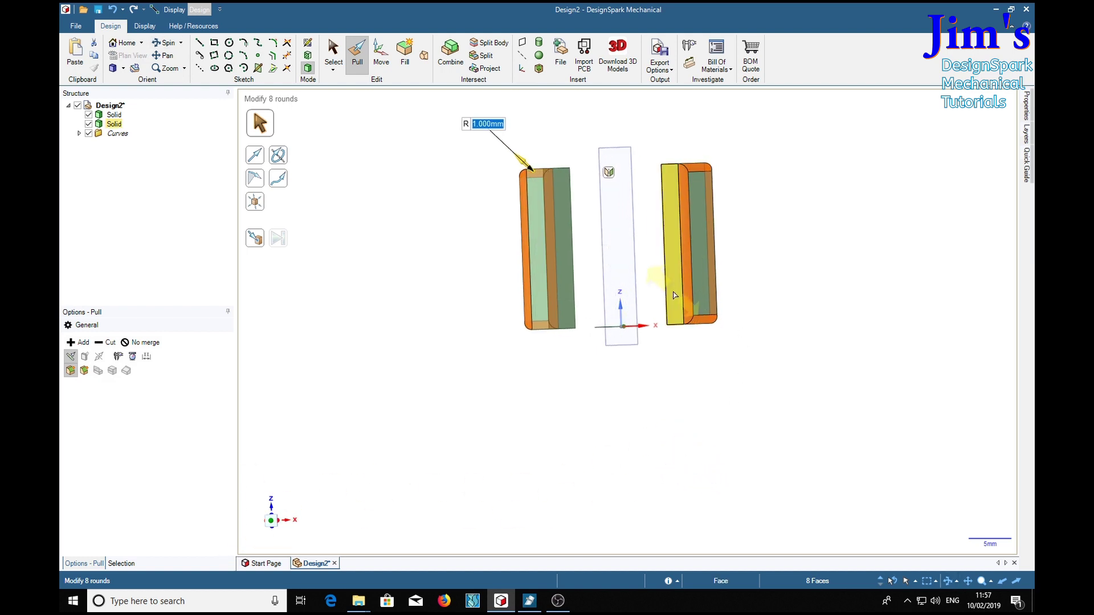
pyautogui.click(546, 247)
pyautogui.moveTo(556, 414); pyautogui.dragTo(528, 412, button='middle')
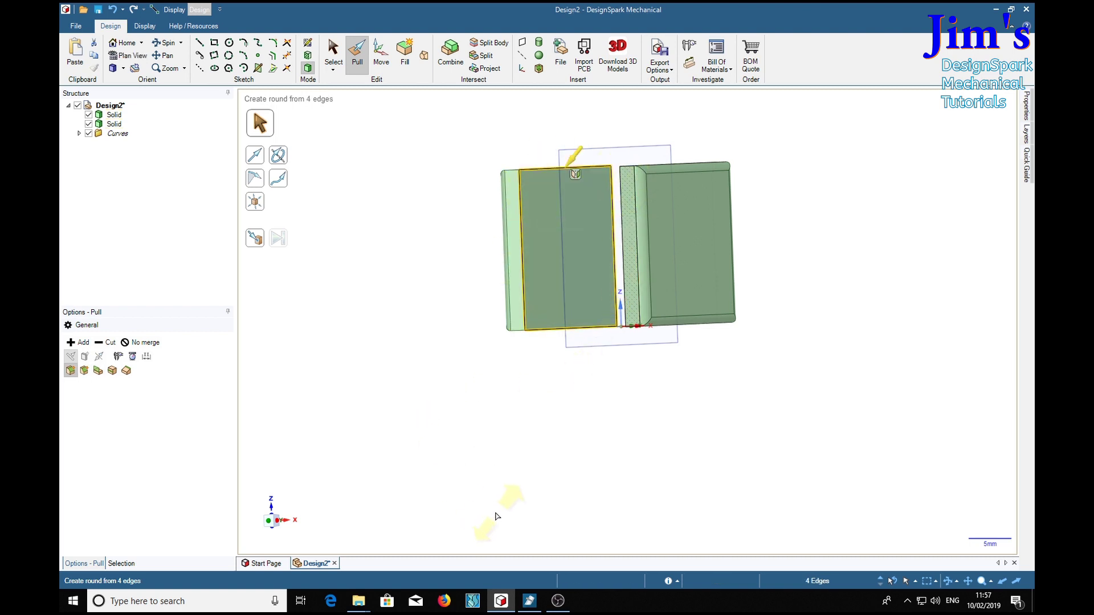
pyautogui.moveTo(493, 515); pyautogui.dragTo(479, 521)
pyautogui.moveTo(480, 521)
pyautogui.mouseDown(button='middle')
pyautogui.moveTo(589, 513)
pyautogui.moveTo(545, 489)
pyautogui.moveTo(501, 494)
pyautogui.moveTo(499, 461)
pyautogui.moveTo(571, 490)
pyautogui.moveTo(648, 484)
pyautogui.moveTo(613, 489)
pyautogui.moveTo(593, 469)
pyautogui.moveTo(619, 481)
pyautogui.moveTo(582, 473)
pyautogui.mouseUp(button='middle')
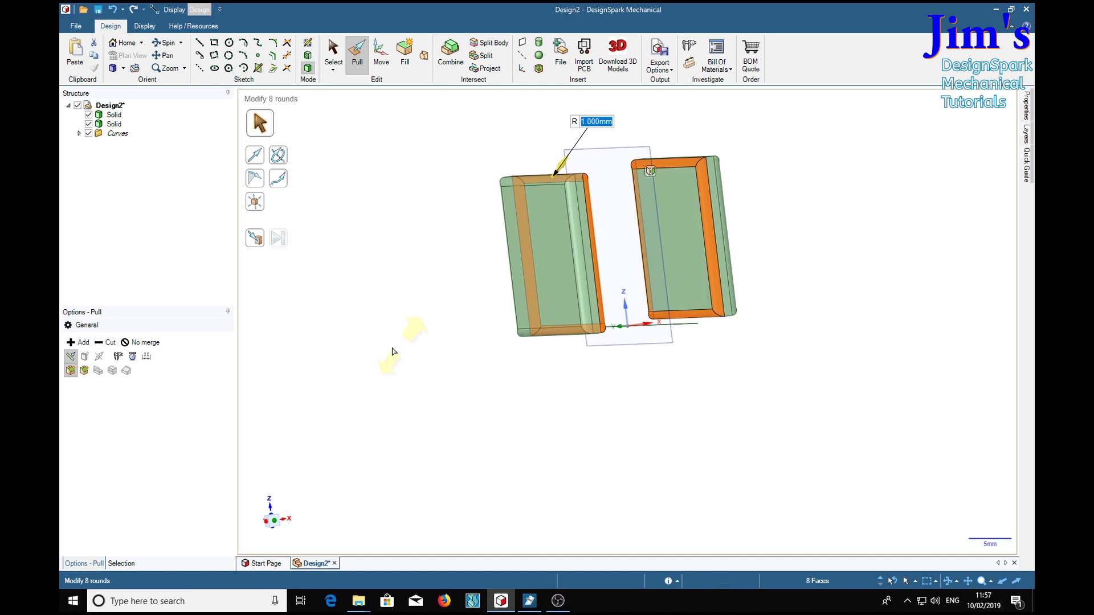
# Sketch a 5 mm diameter circle on the left plate's front face and return to Pull.
pyautogui.click(229, 43)
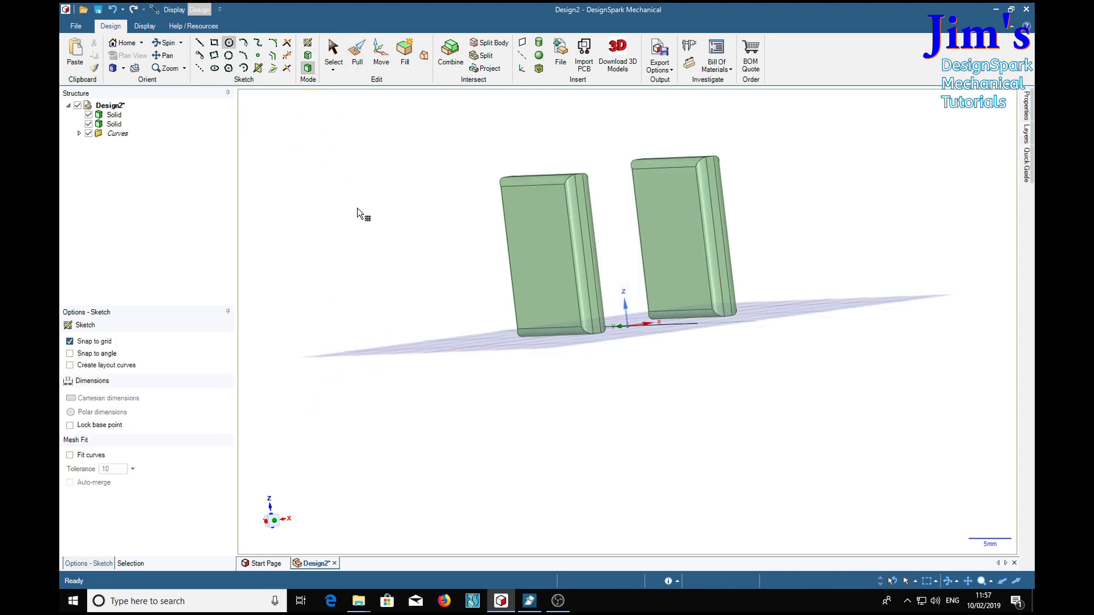
pyautogui.click(532, 255)
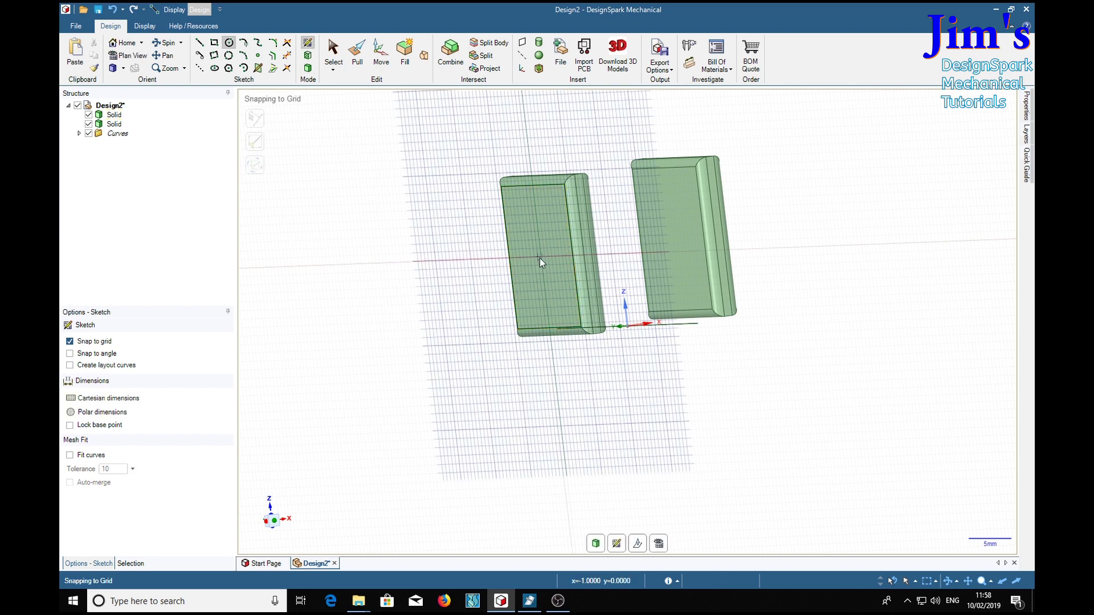
pyautogui.click(538, 257)
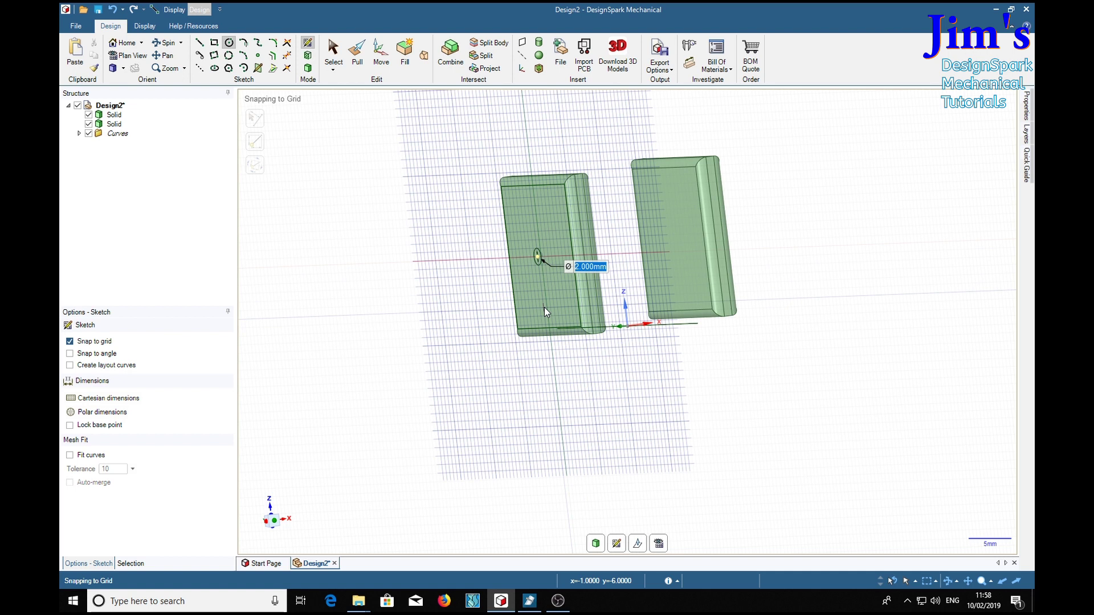
pyautogui.write('5')
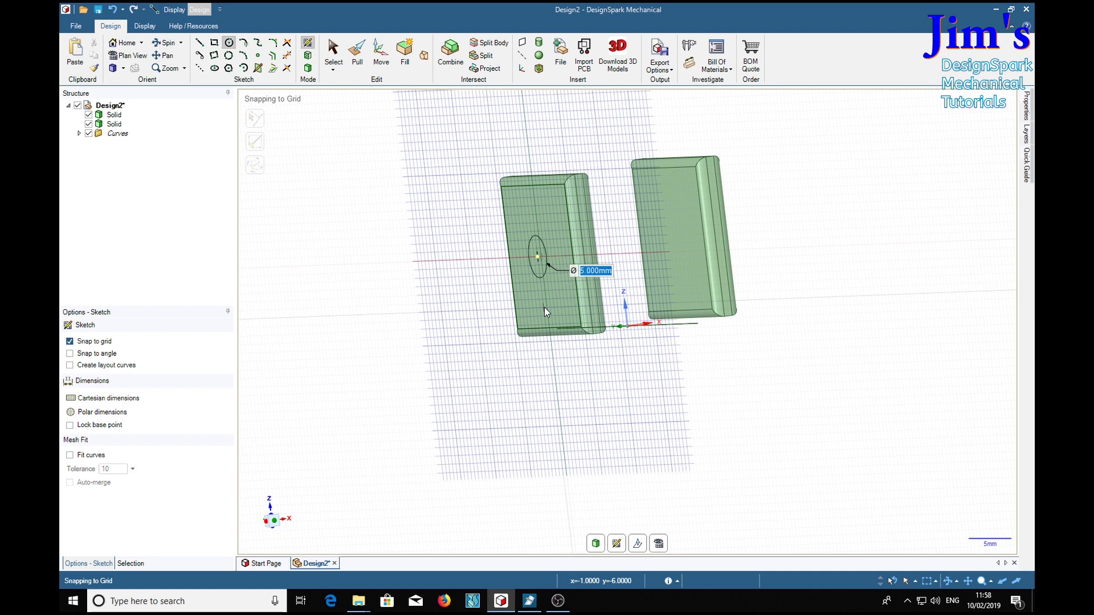
pyautogui.click(358, 54)
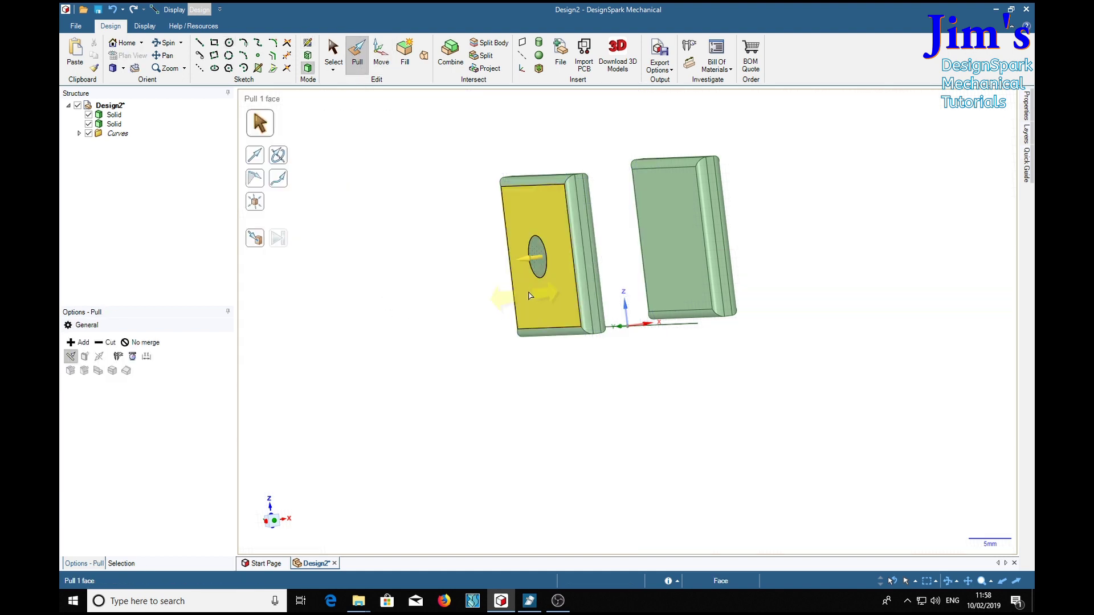
pyautogui.click(538, 265)
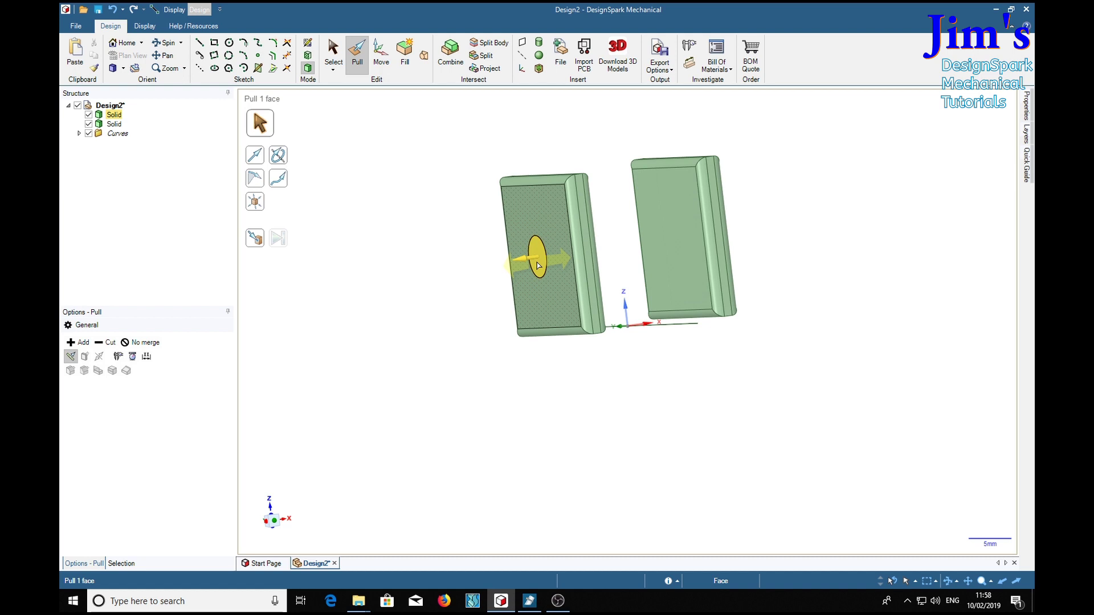
pyautogui.moveTo(582, 265); pyautogui.dragTo(500, 284)
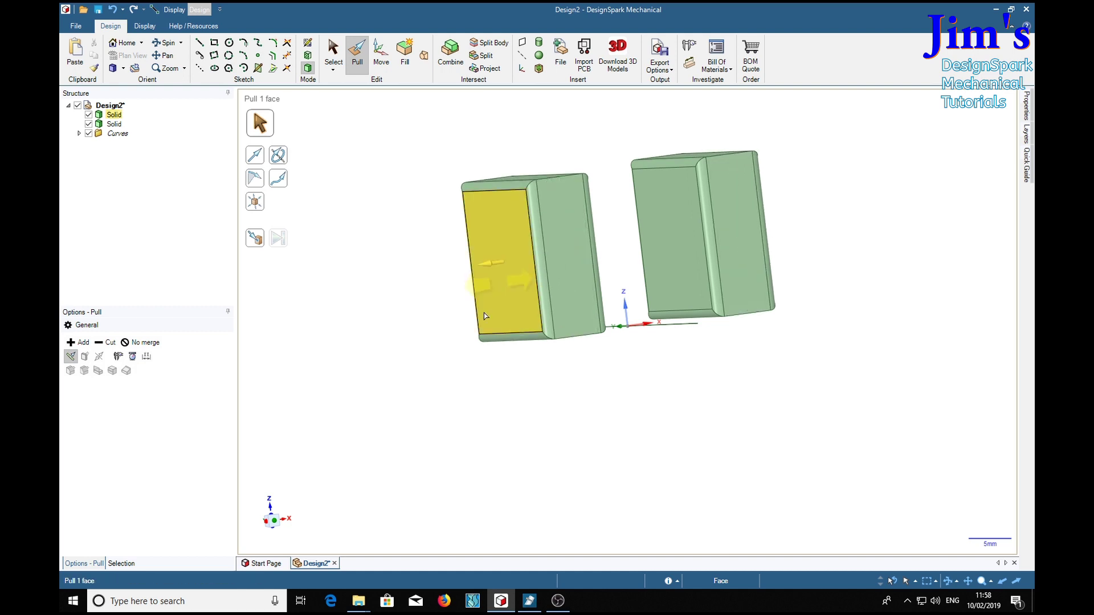
pyautogui.click(469, 344)
pyautogui.hotkey('ctrl', 'z')
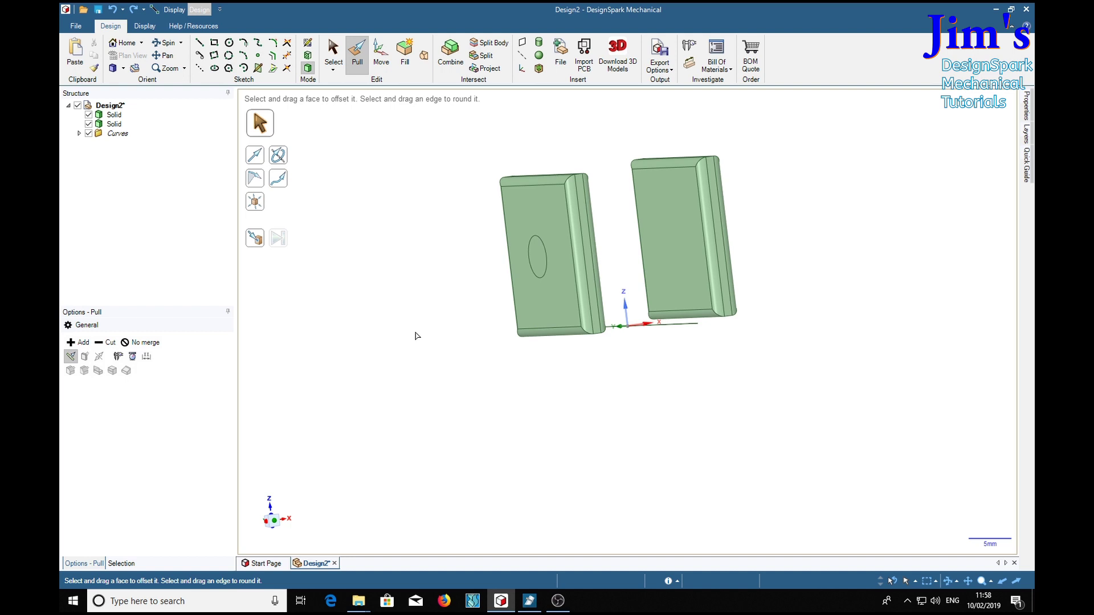
pyautogui.click(549, 291)
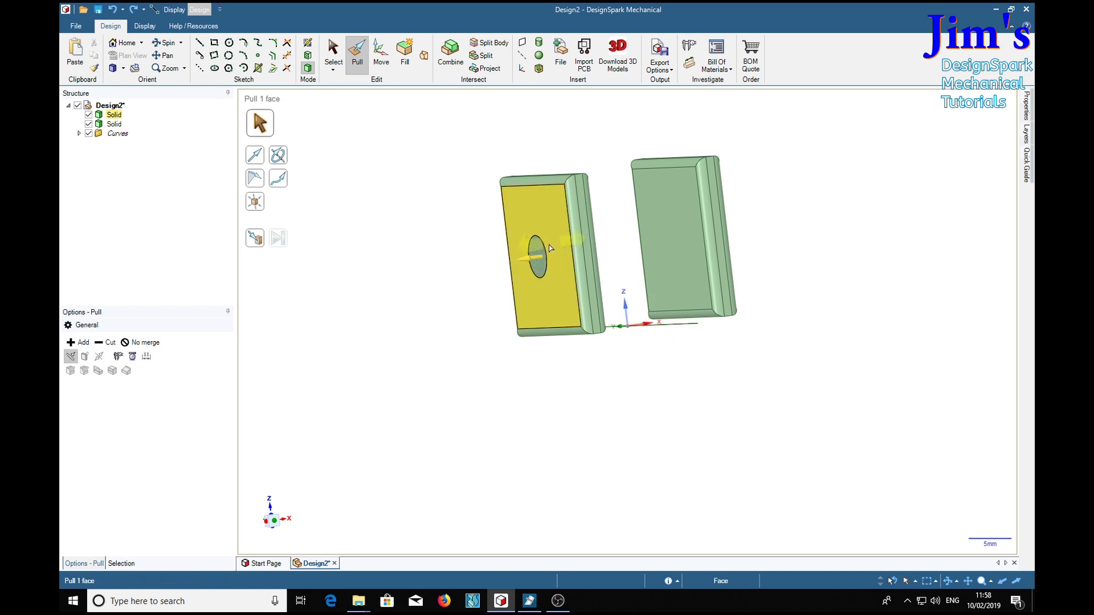
# Delete the plane standing between the left and right plates.
pyautogui.click(557, 296)
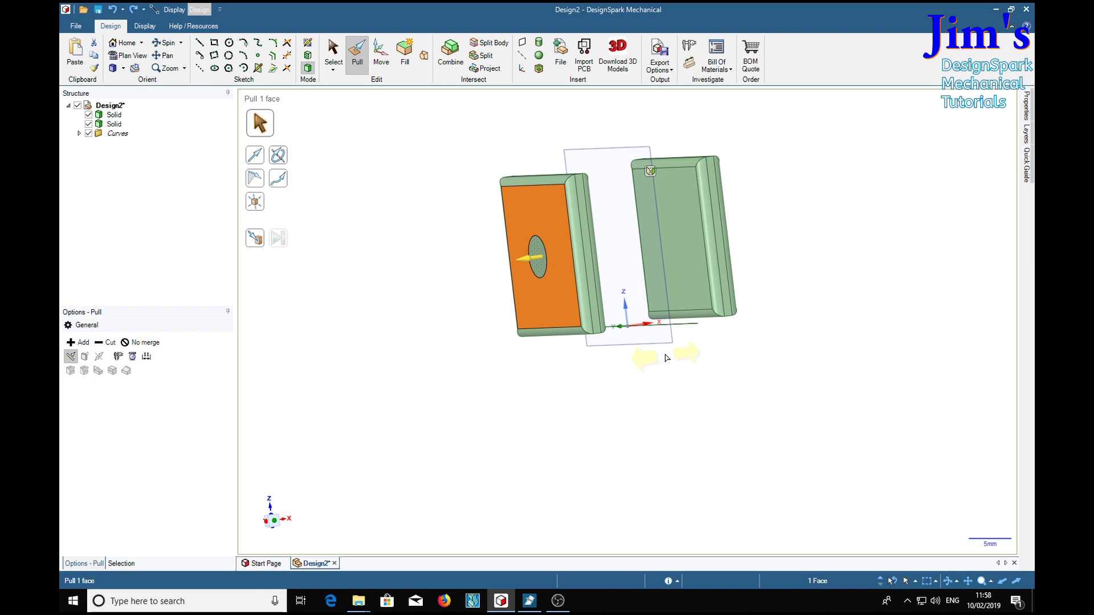
pyautogui.rightClick(661, 346)
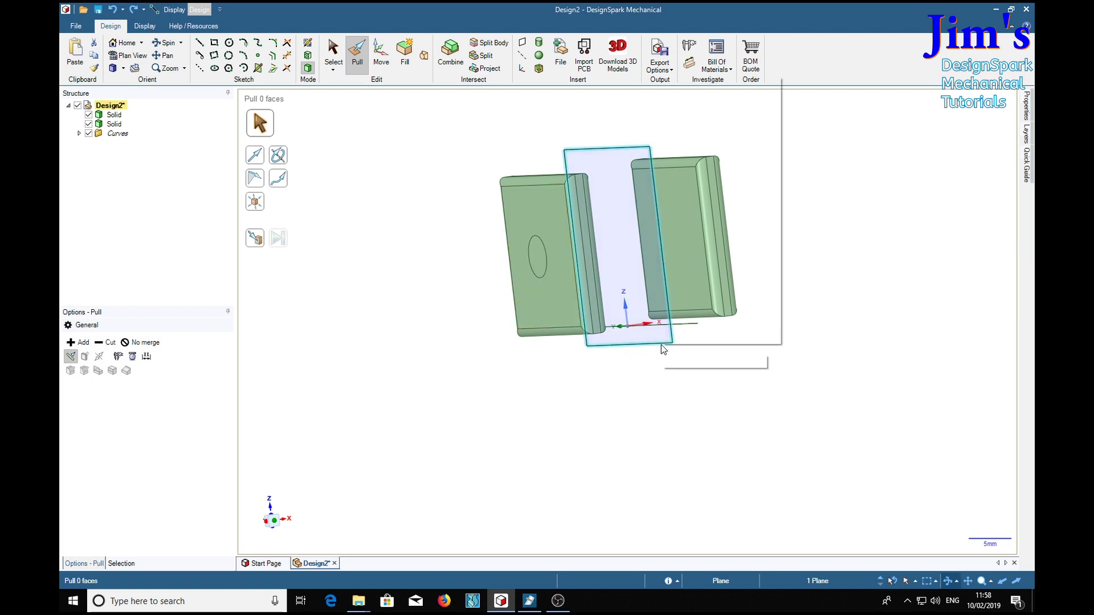
pyautogui.click(697, 322)
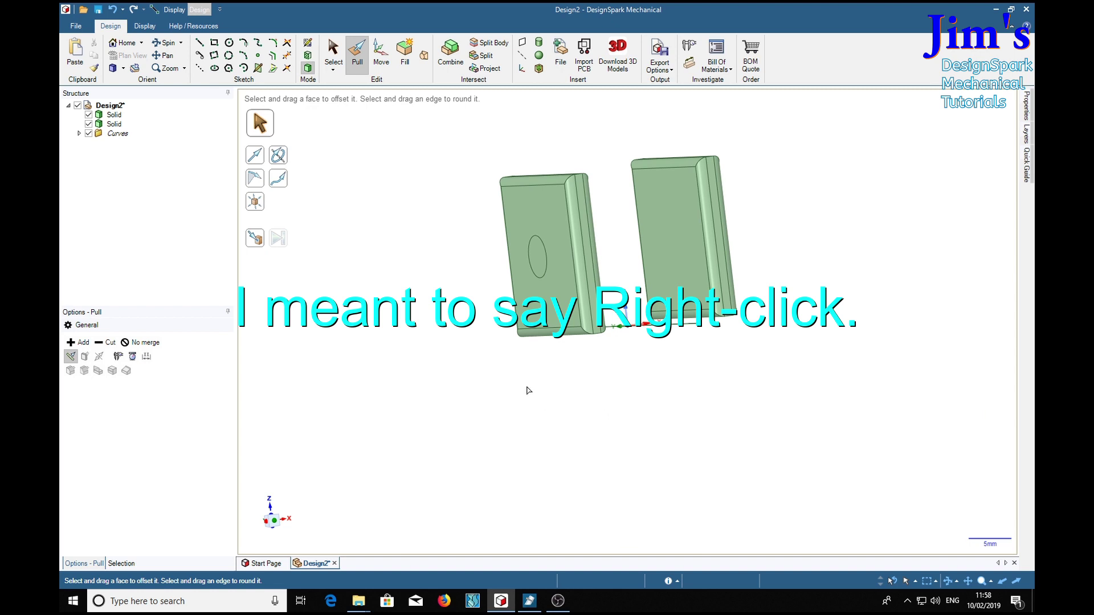
# Pull the 5 mm circle face through the left plate to cut a hole, then inspect it.
pyautogui.click(535, 257)
pyautogui.press('space')
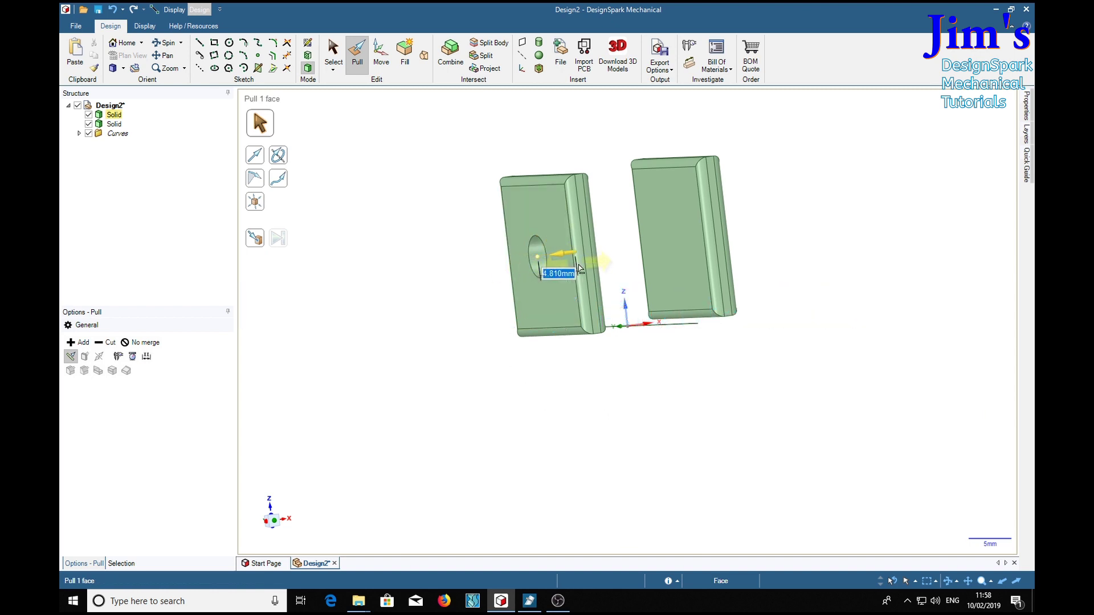
pyautogui.moveTo(579, 268); pyautogui.dragTo(873, 258)
pyautogui.press('Escape')
pyautogui.moveTo(670, 415)
pyautogui.mouseDown(button='middle')
pyautogui.moveTo(829, 398)
pyautogui.moveTo(769, 422)
pyautogui.moveTo(632, 410)
pyautogui.moveTo(655, 437)
pyautogui.mouseUp(button='middle')
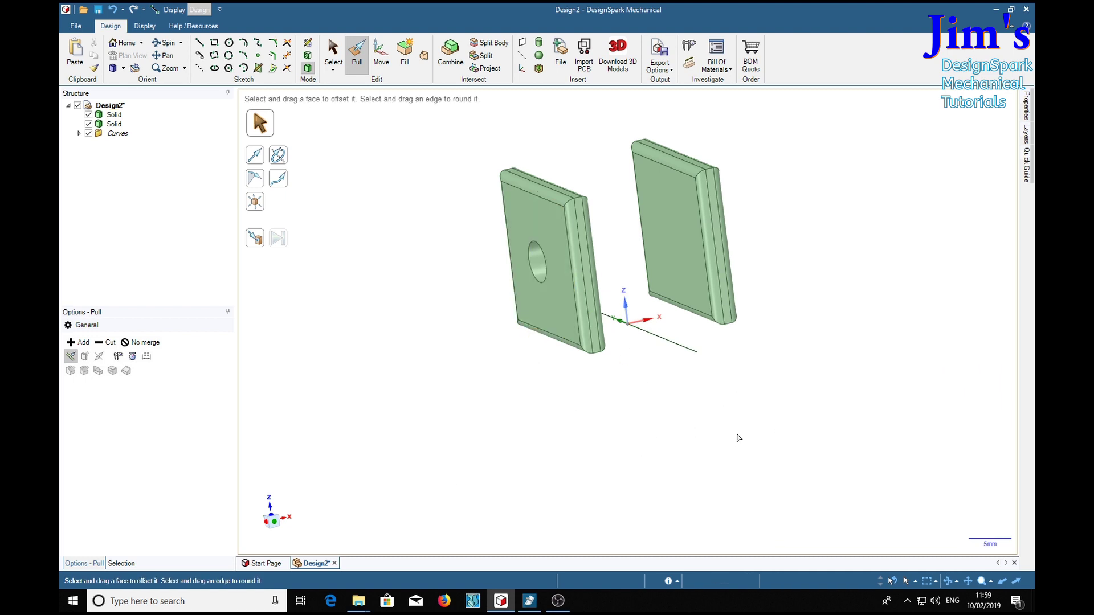
pyautogui.moveTo(461, 405)
pyautogui.mouseDown(button='middle')
pyautogui.moveTo(549, 383)
pyautogui.moveTo(432, 368)
pyautogui.moveTo(422, 391)
pyautogui.moveTo(414, 384)
pyautogui.moveTo(538, 431)
pyautogui.moveTo(540, 446)
pyautogui.mouseUp(button='middle')
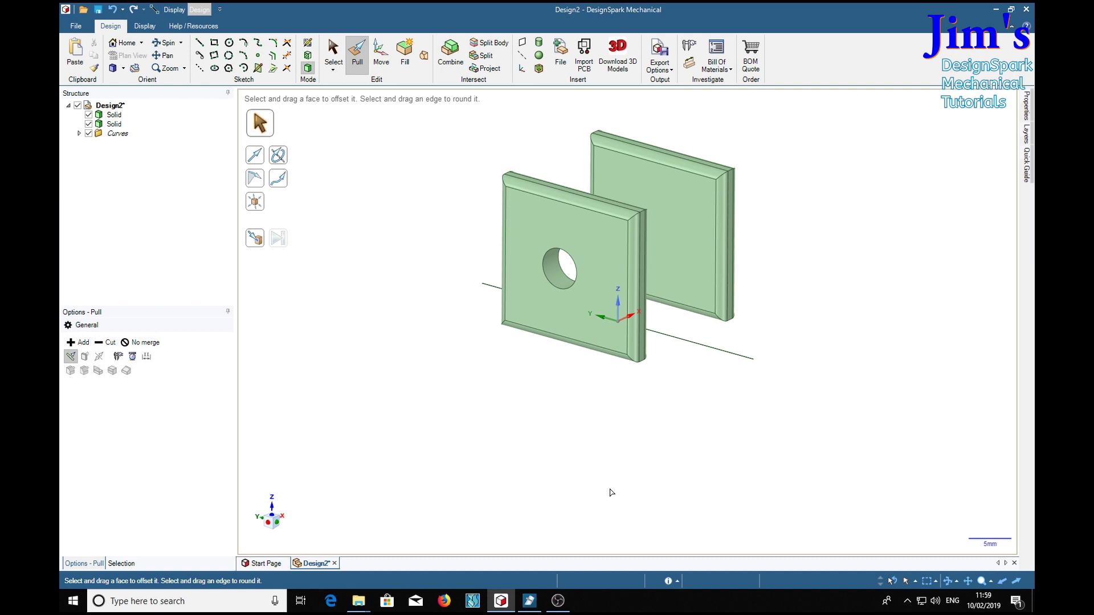